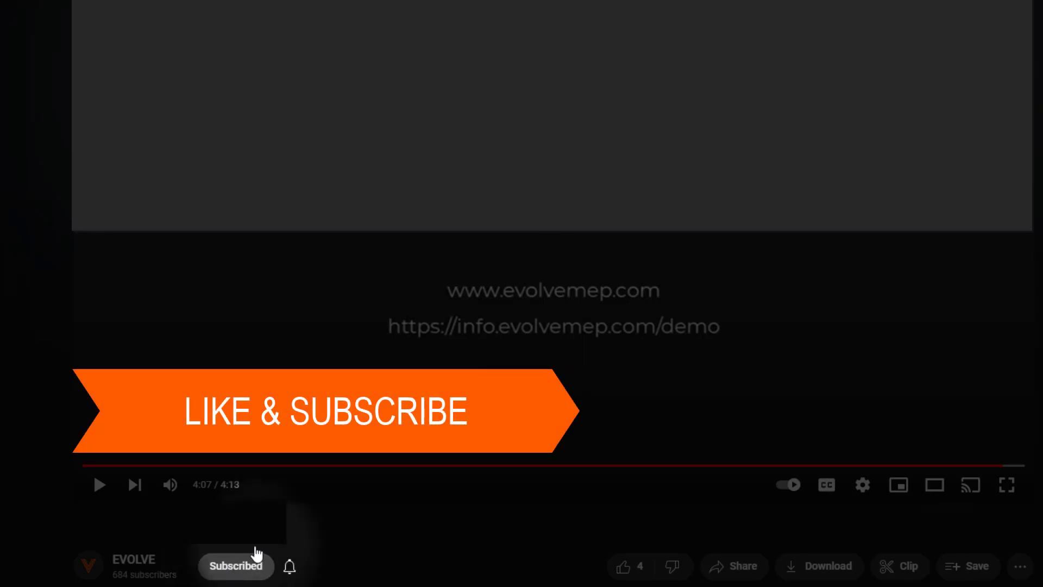
Like the YouTube video, raising its like count from 4 to 5
left_click(625, 567)
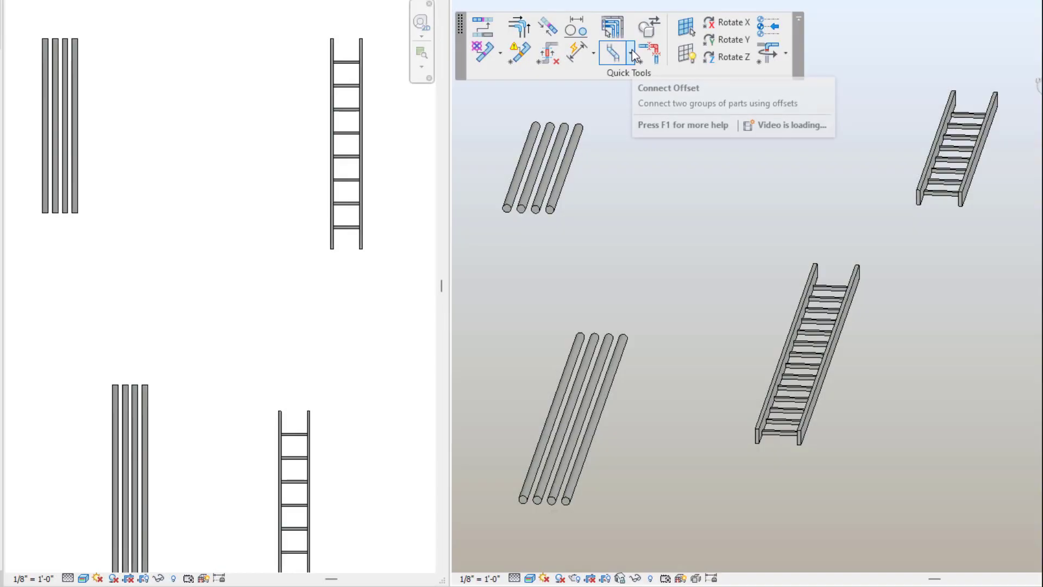
Launch eVolve Connect Offset from the Quick Tools offset dropdown, showing its 45.00° target angle setup
left_click(631, 50)
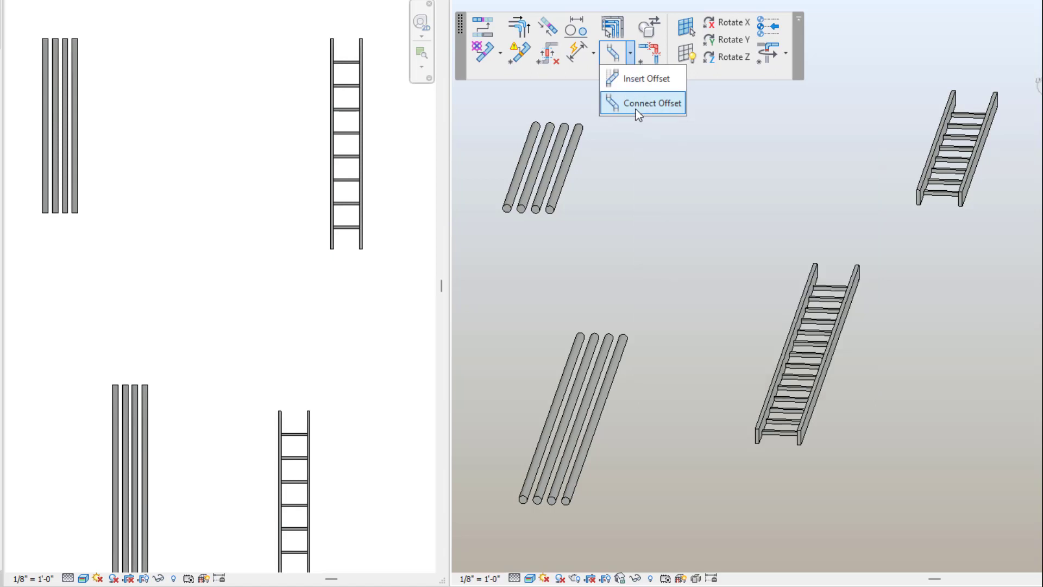
left_click(635, 105)
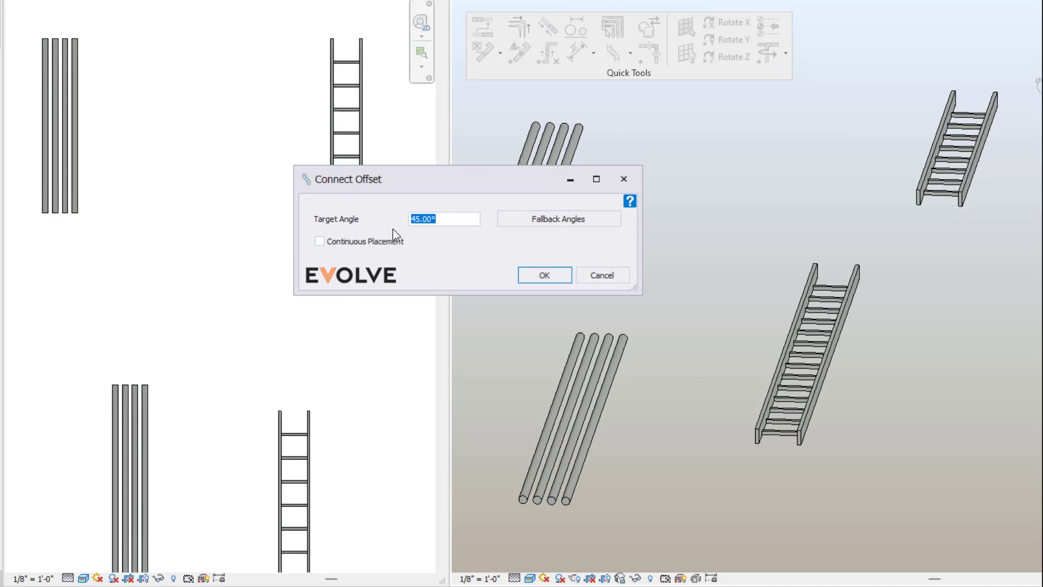
left_click_drag(445, 220, 391, 222)
left_click(424, 219)
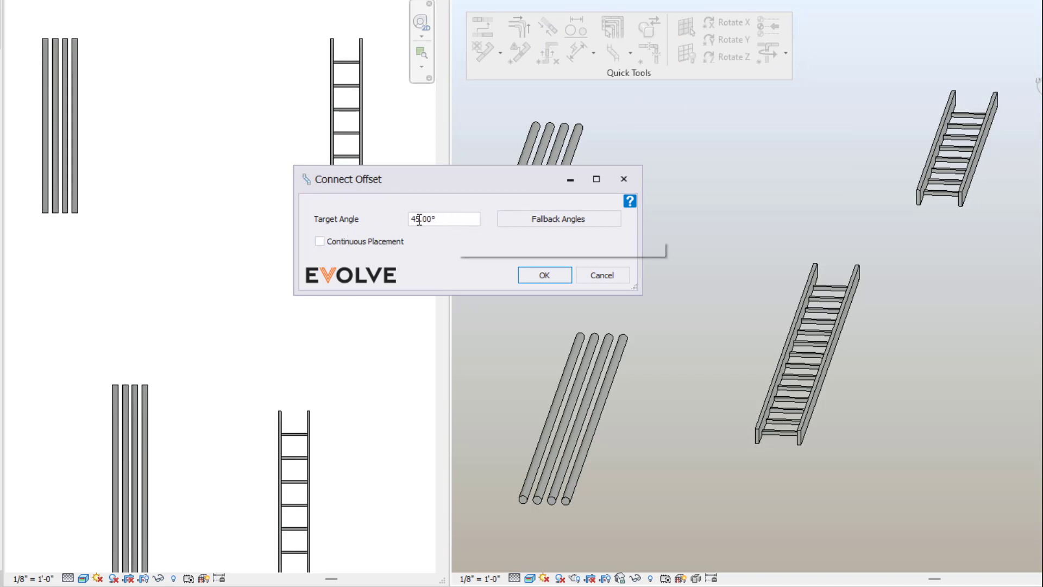
key("End")
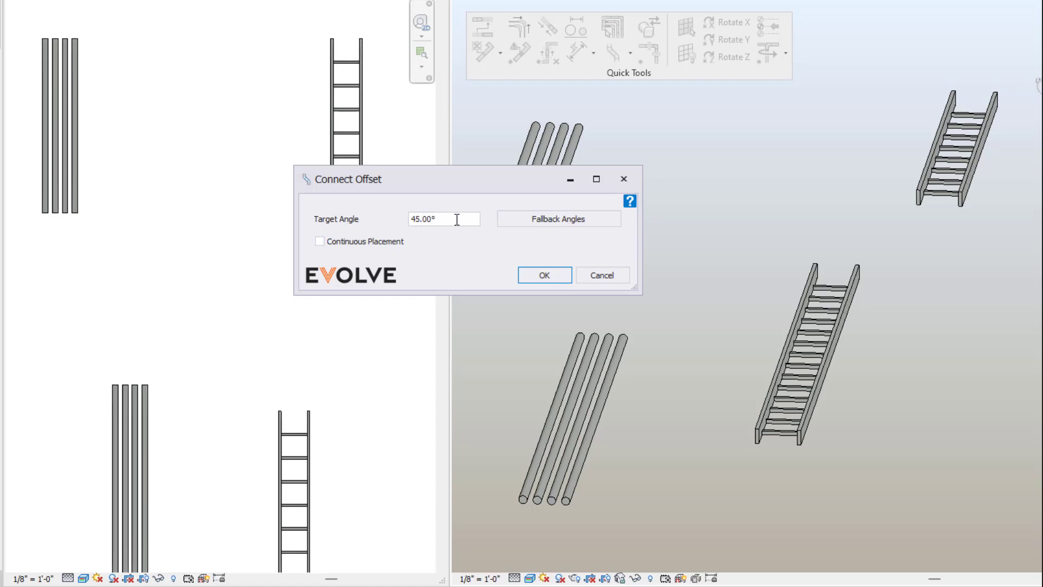
left_click(547, 221)
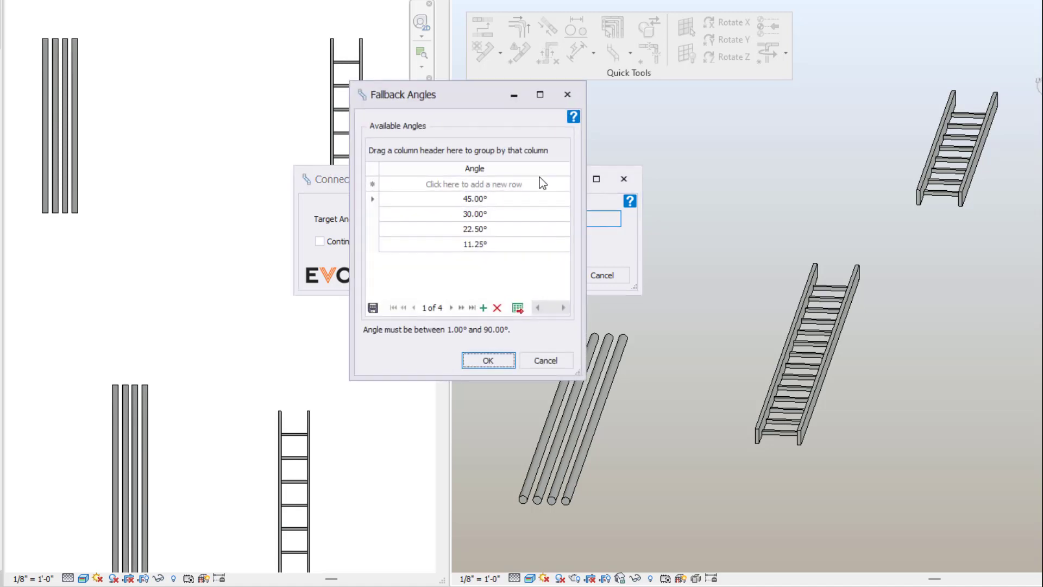
left_click_drag(484, 99, 621, 98)
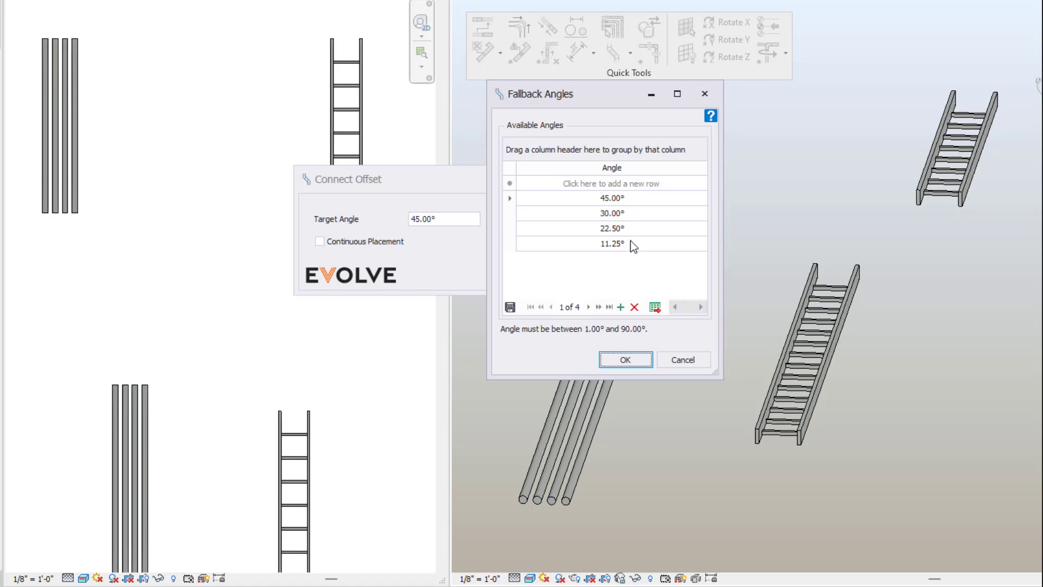
left_click(618, 185)
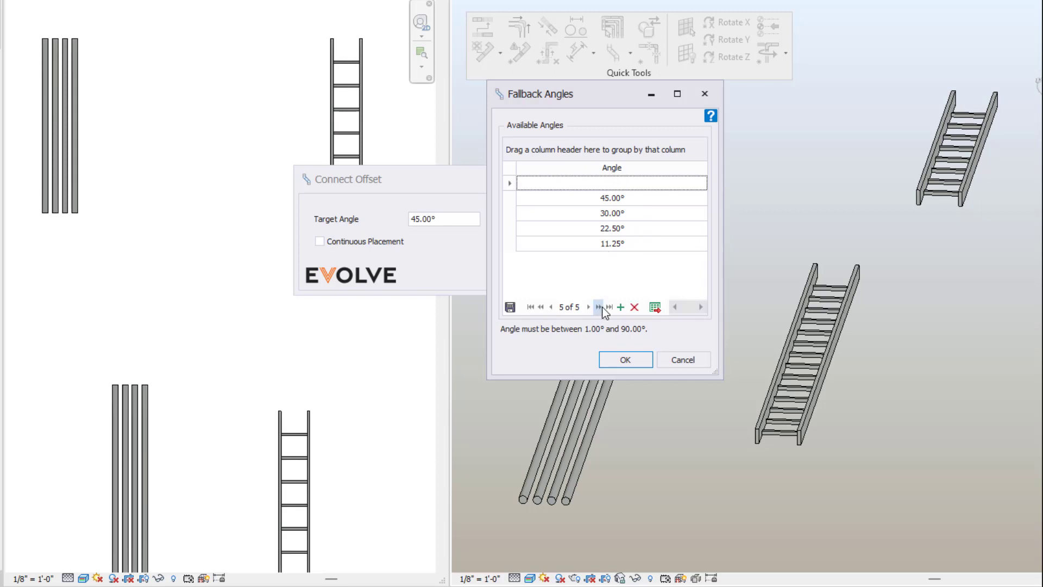
left_click(621, 313)
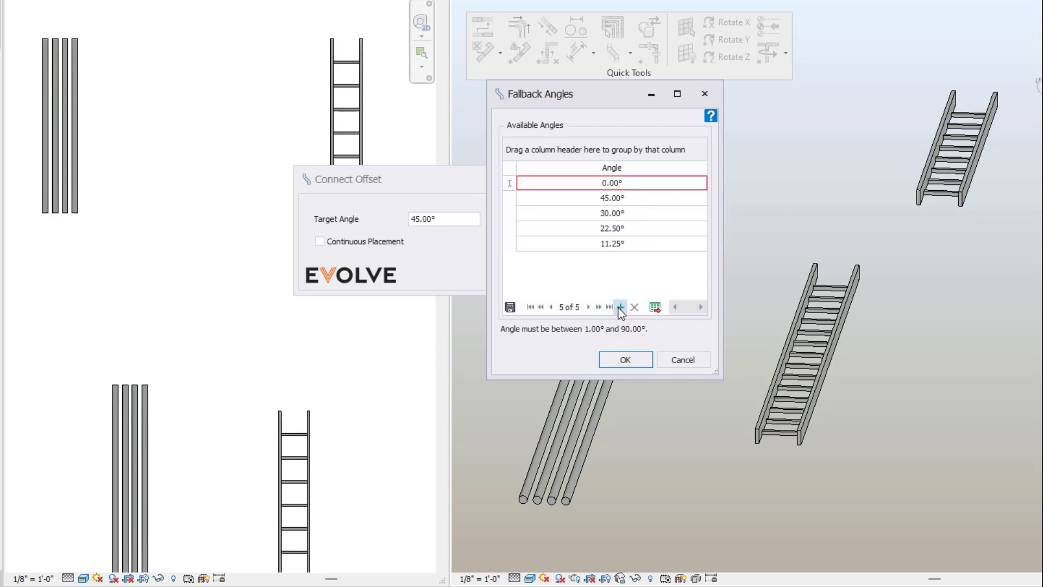
left_click(589, 287)
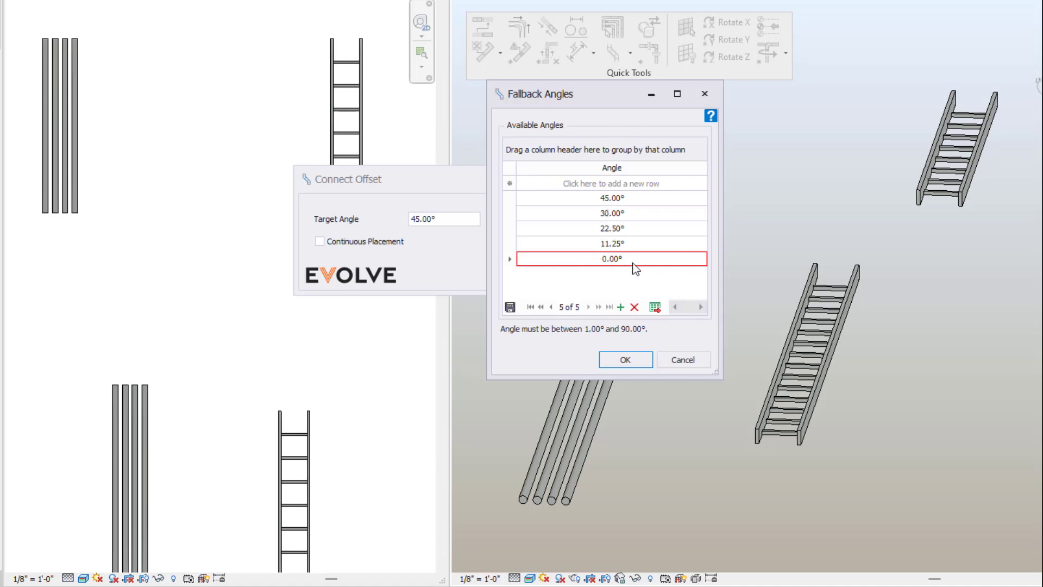
left_click(634, 308)
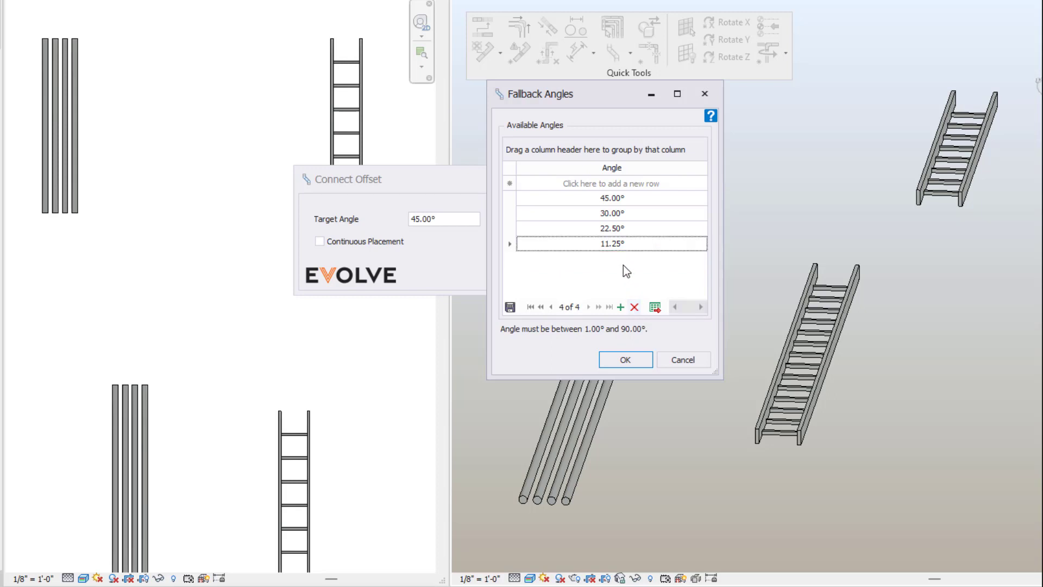
left_click(616, 228)
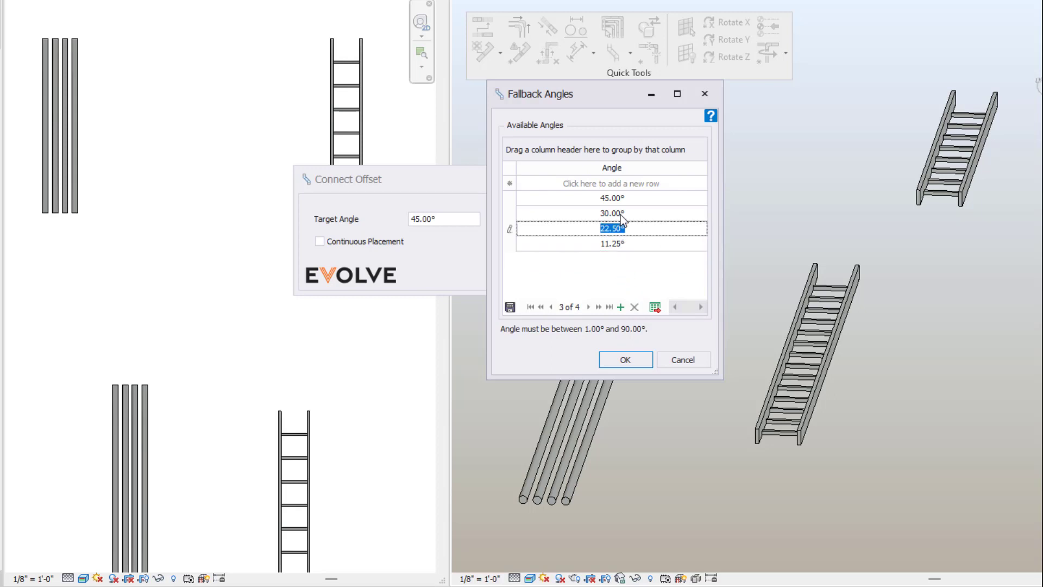
left_click(621, 213)
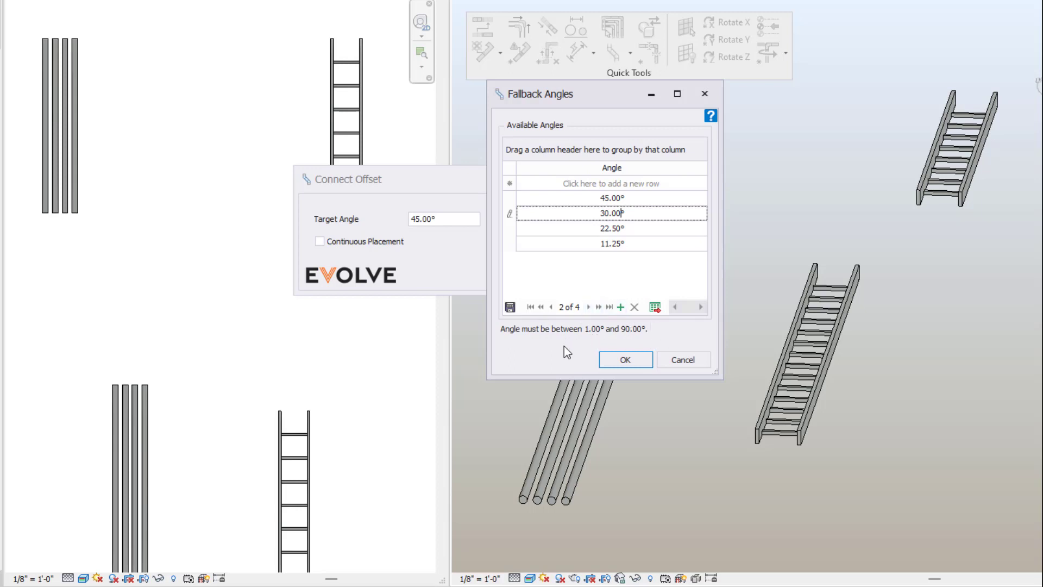
left_click(617, 359)
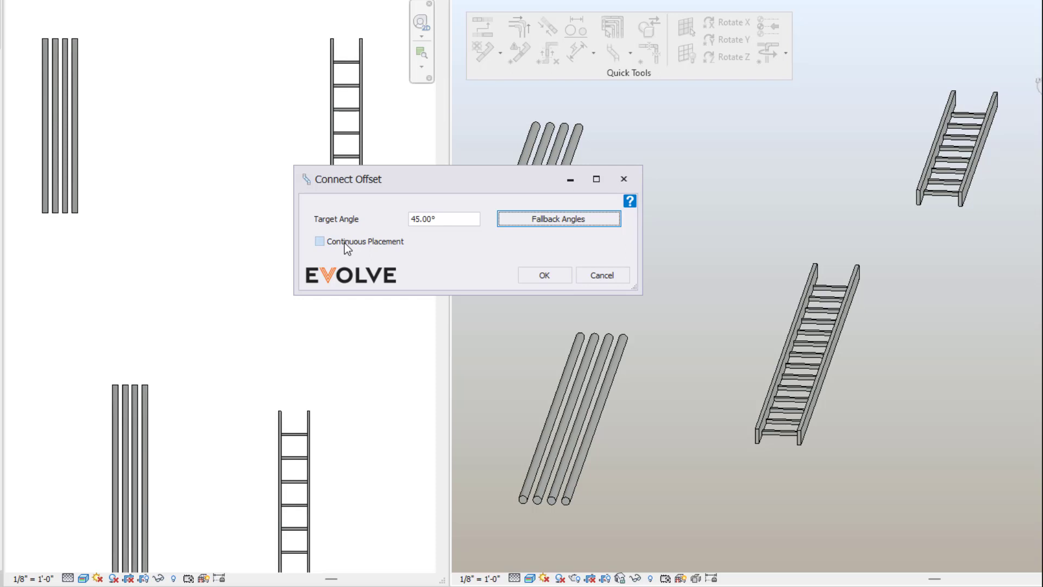
Enable Continuous Placement and accept the Connect Offset dialog at a 45.00° maximum angle
left_click(345, 243)
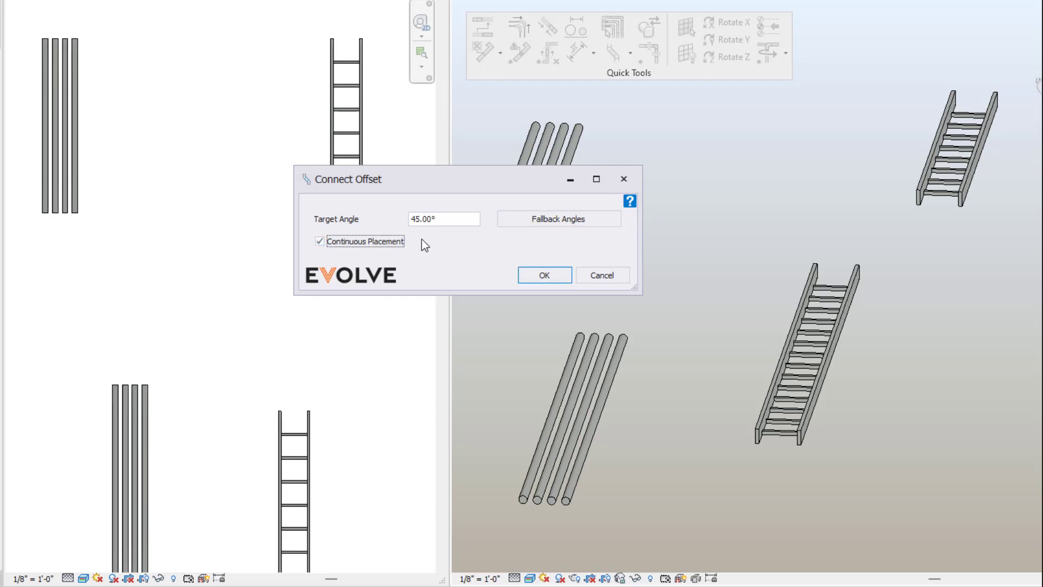
left_click(533, 271)
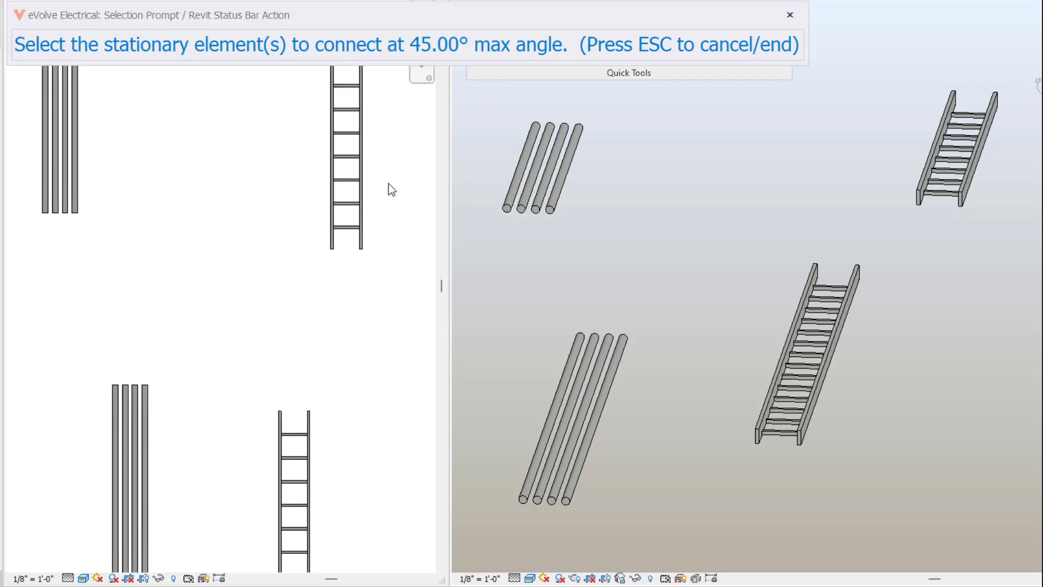
Use the upper cable tray as the stationary run and the lower ladder tray as target, building a 45° jog
left_click(351, 232)
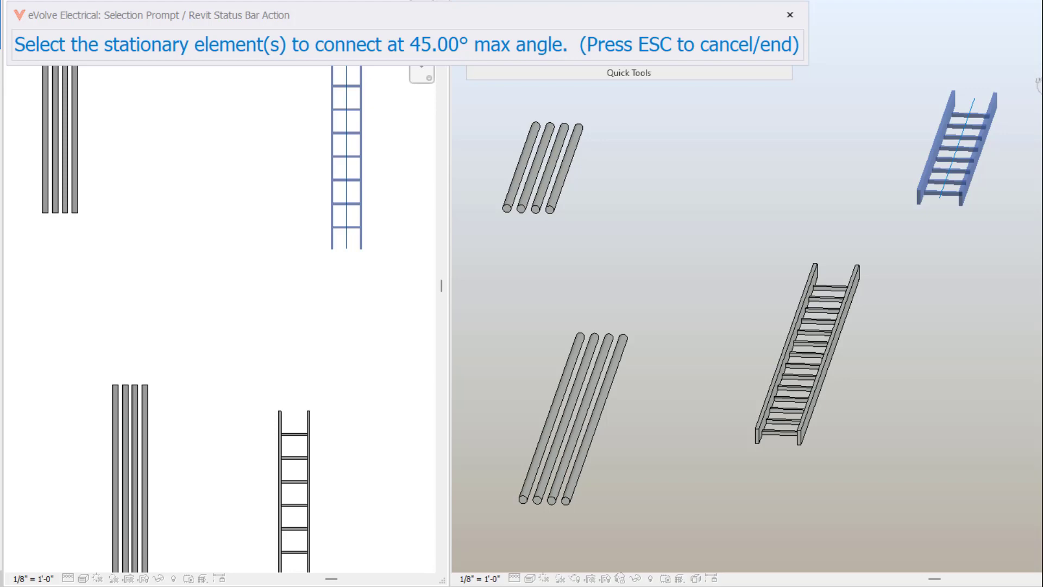
key("Return")
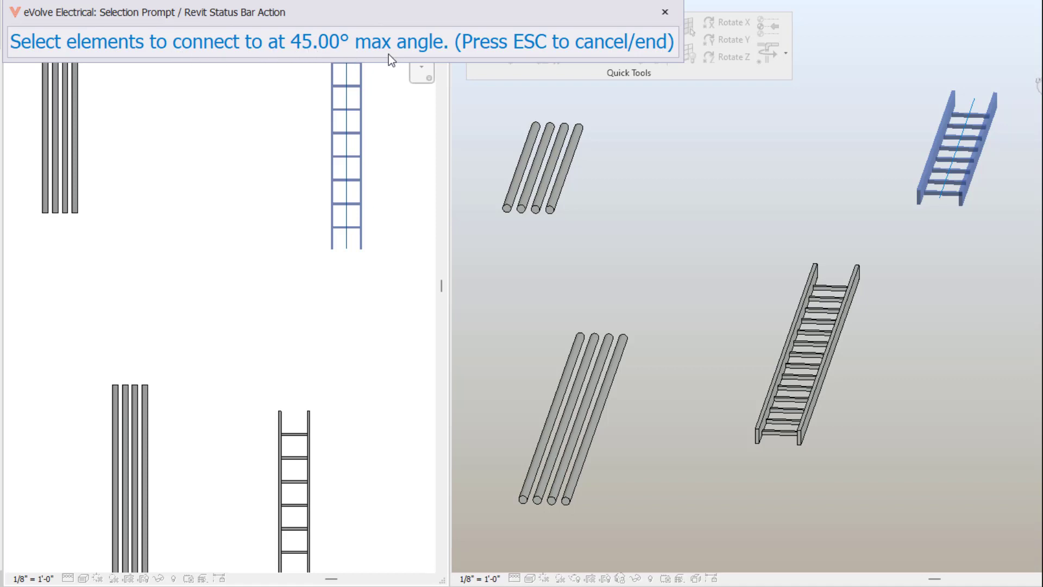
left_click(307, 429)
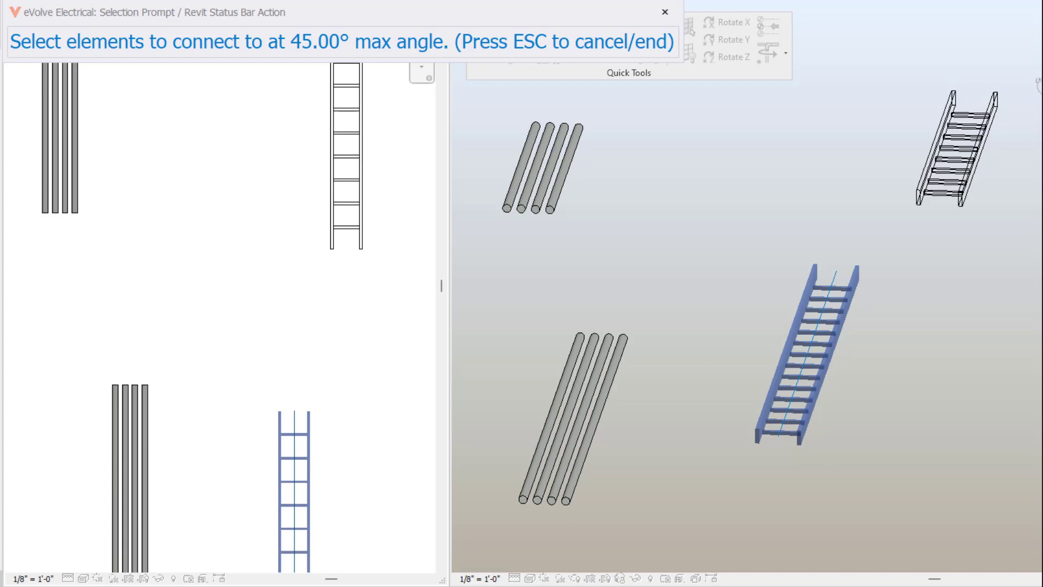
key("Escape")
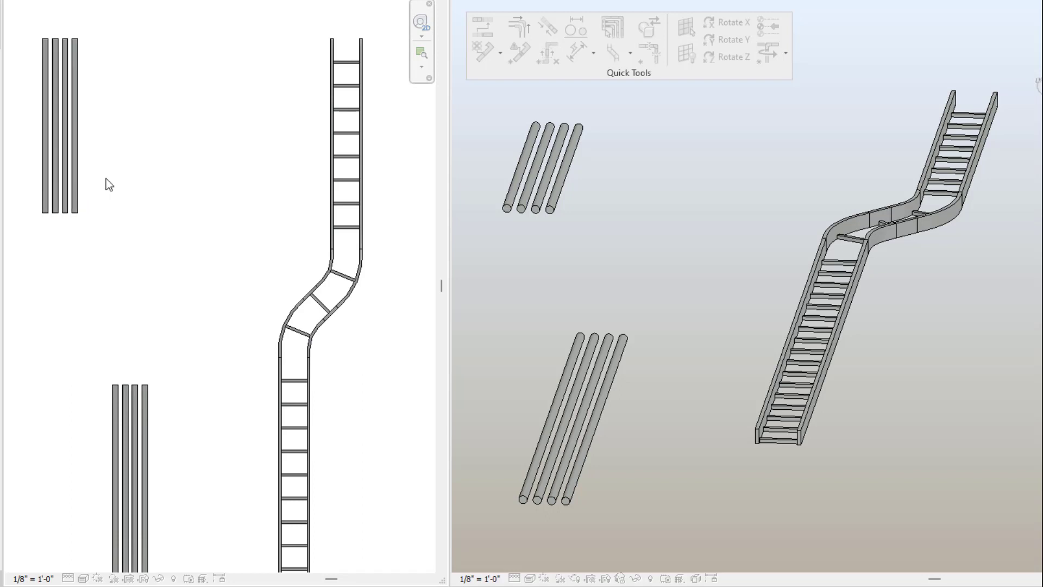
Window-select the four upper conduits, then the four lower conduits, joining them with offset bends
left_click_drag(109, 133, 23, 158)
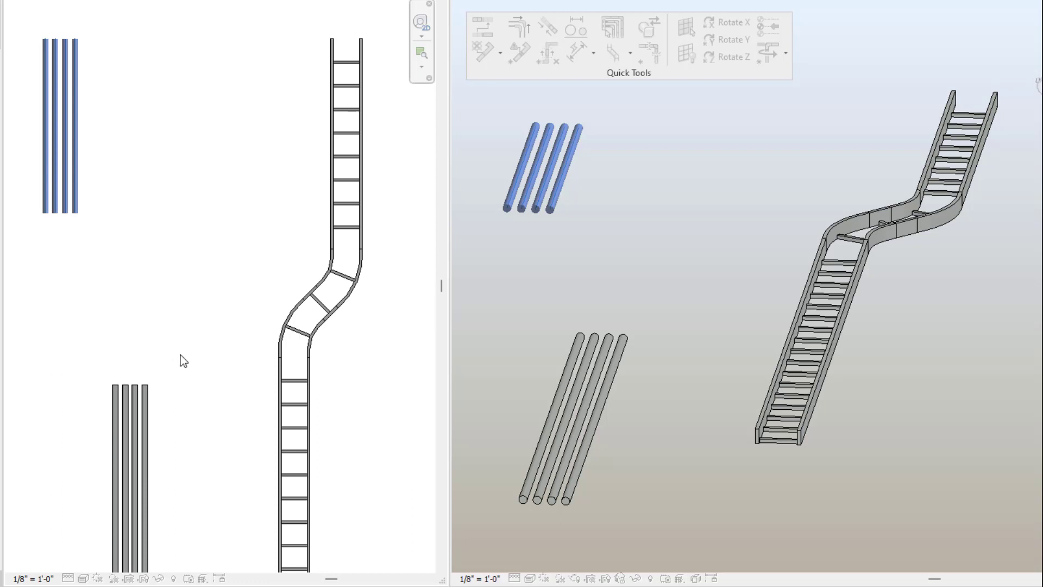
left_click_drag(173, 354, 92, 421)
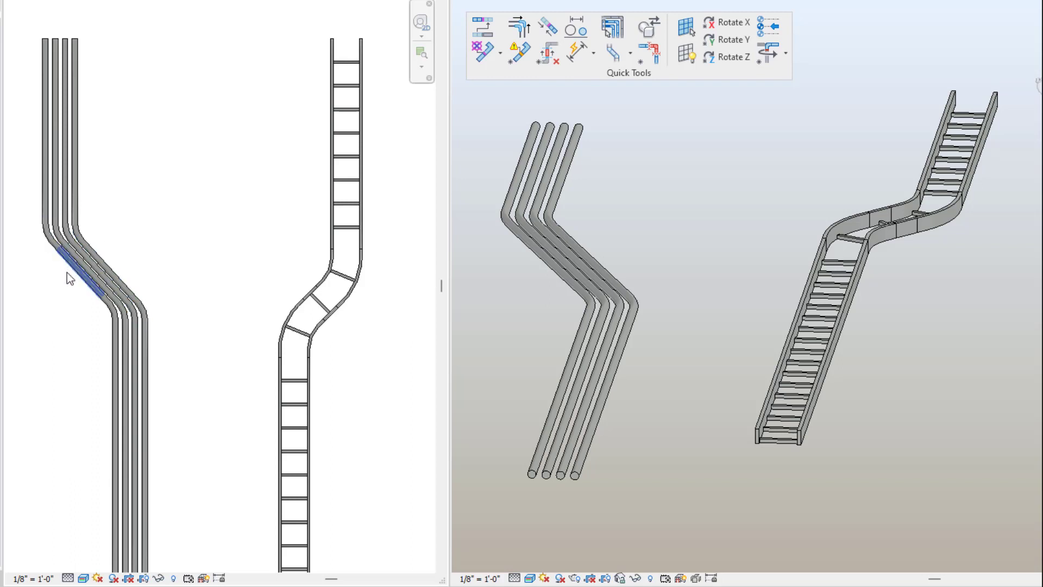
scroll(108, 275, "up", 2)
scroll(163, 266, "up", 1)
scroll(164, 240, "up", 1)
scroll(147, 206, "up", 1)
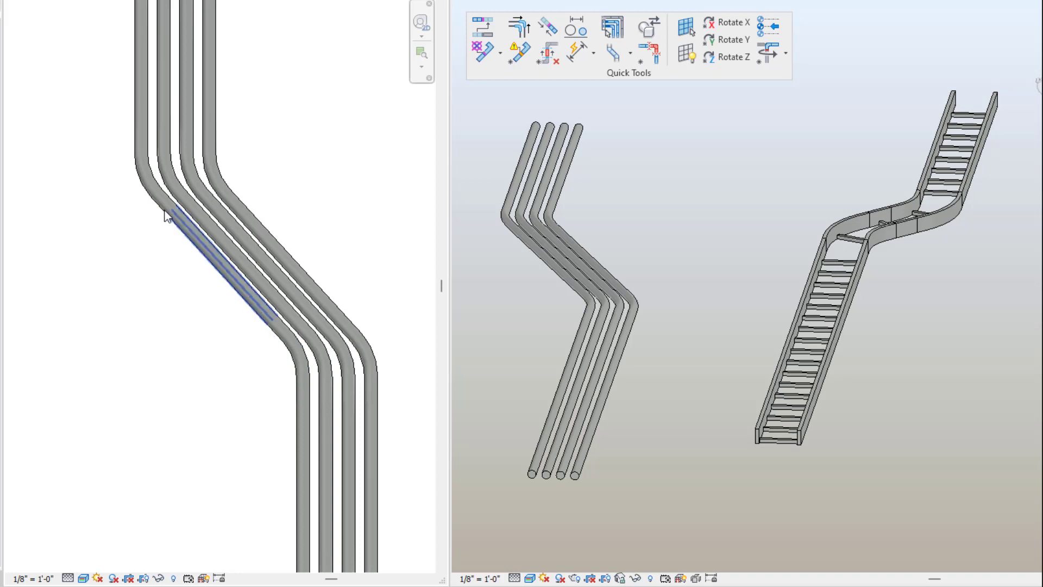
left_click(146, 184)
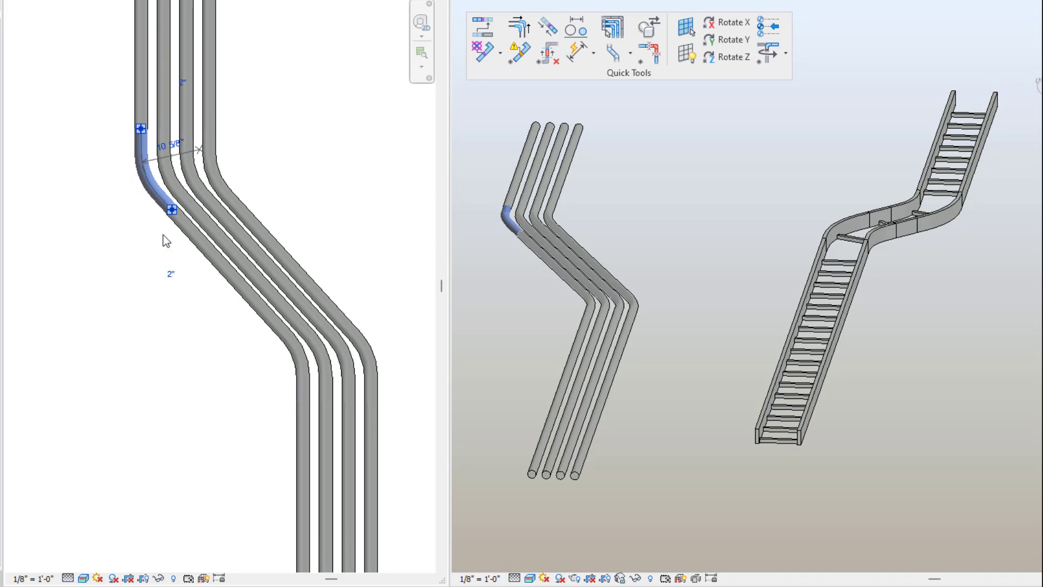
left_click(213, 260)
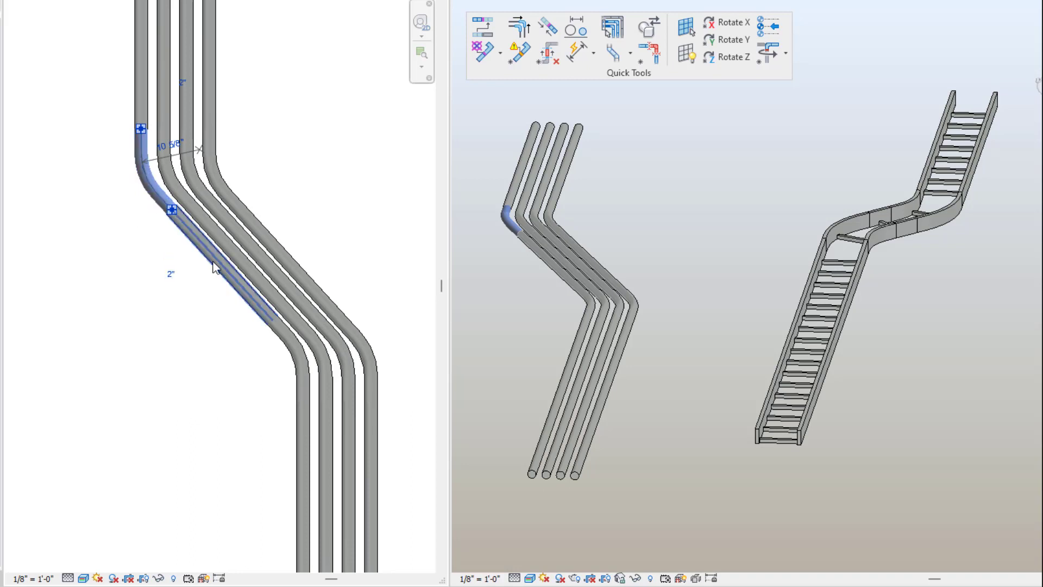
left_click(291, 361)
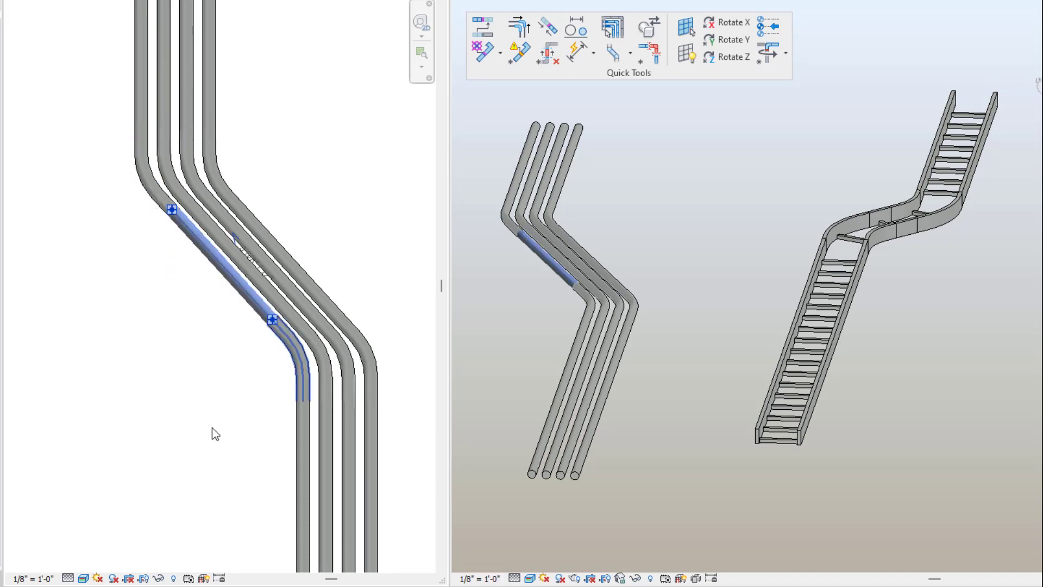
left_click(163, 422)
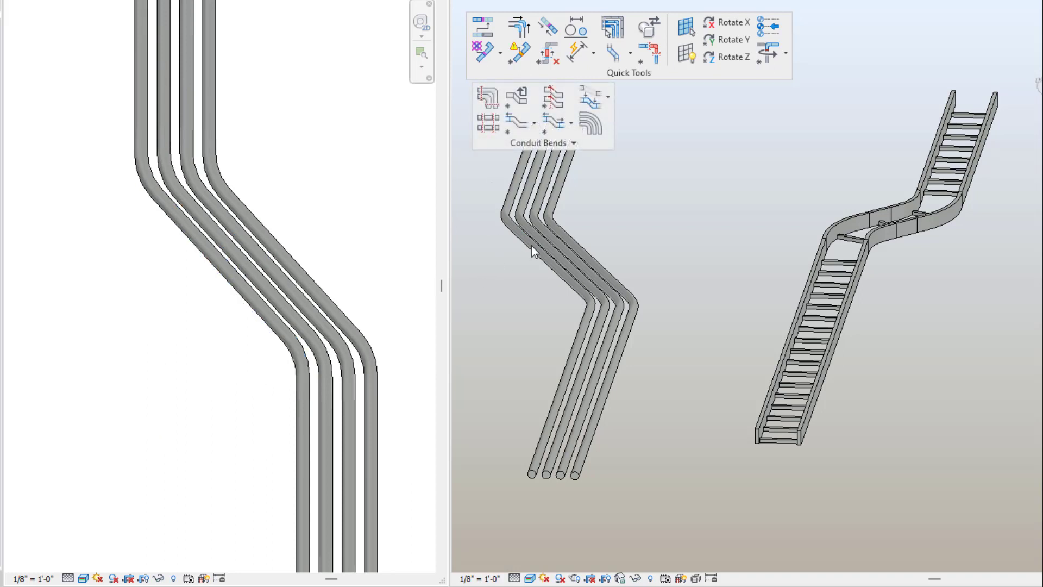
Convert the picked conduit offset fittings to smart bends with Convert to Smart Bend
left_click(609, 96)
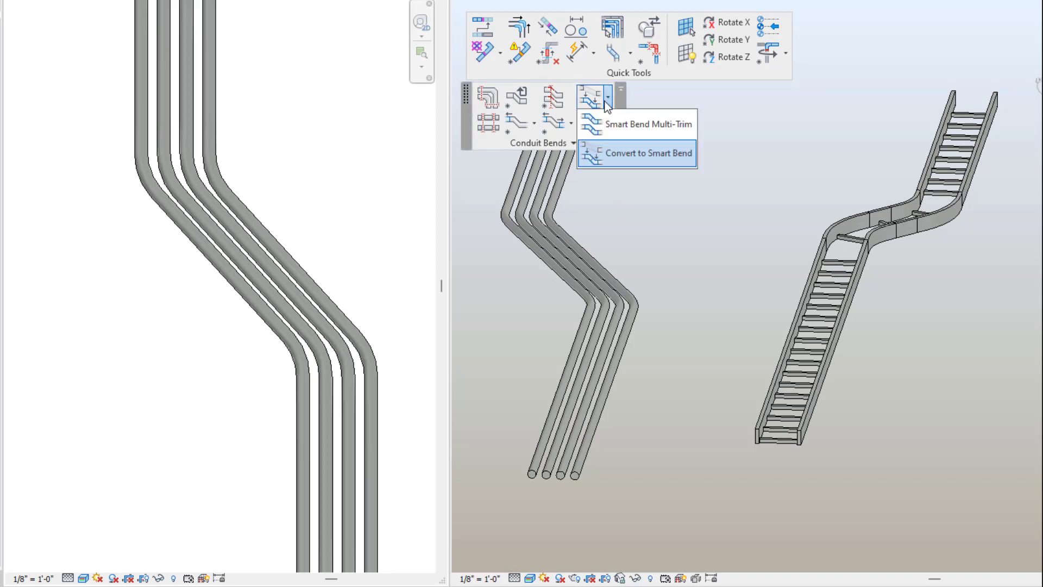
left_click(665, 157)
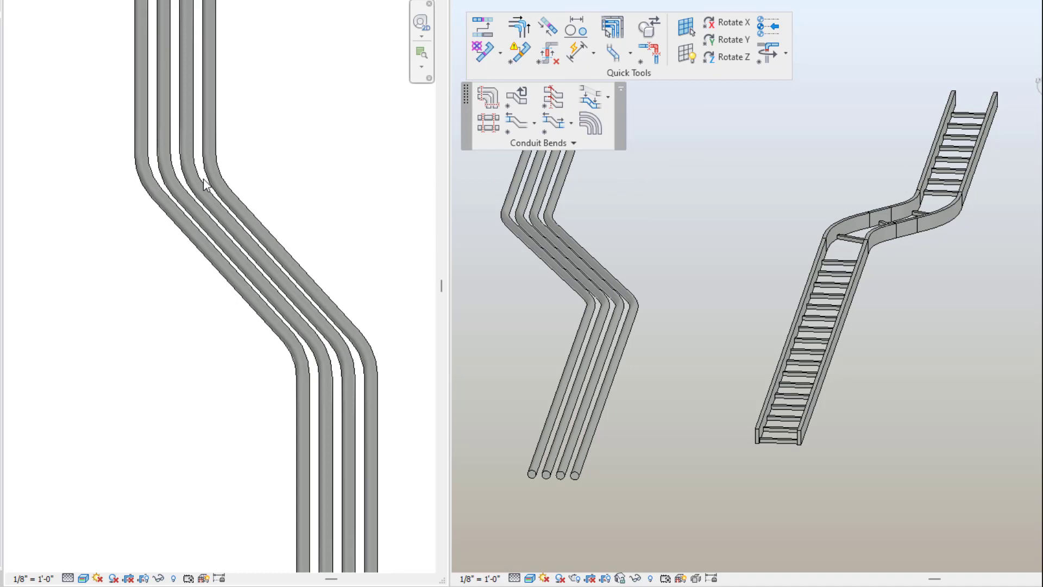
left_click(296, 355)
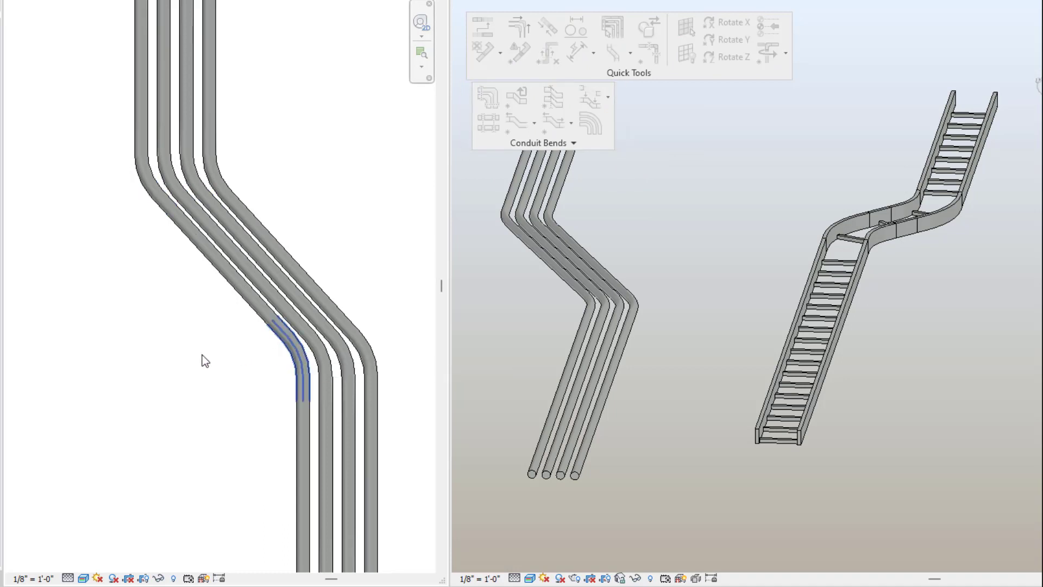
Inspect the left and right conduits' converted bends, showing a 10 5/8" radius, then clear the selection
left_click(177, 234)
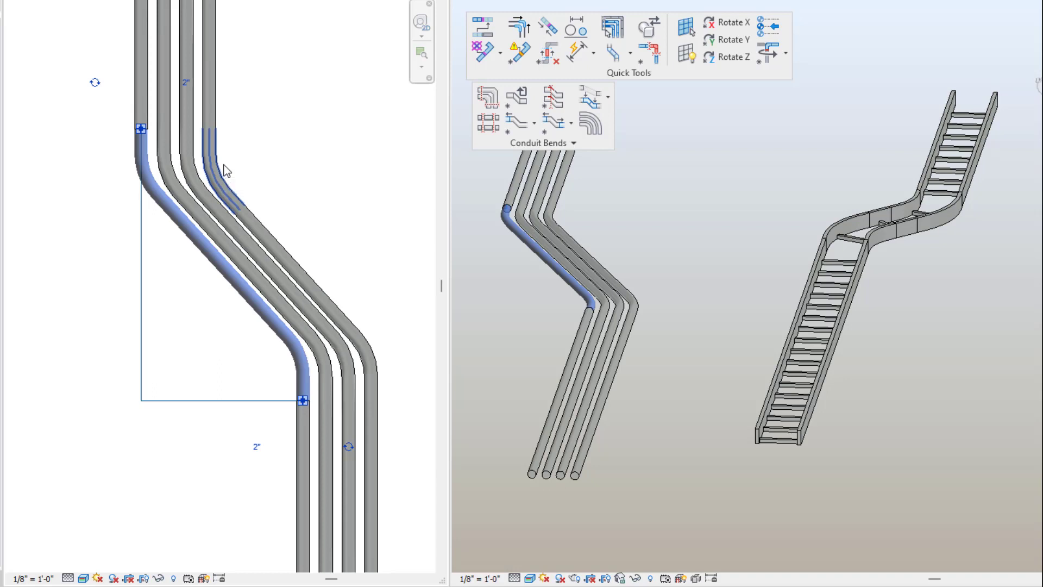
left_click(227, 172)
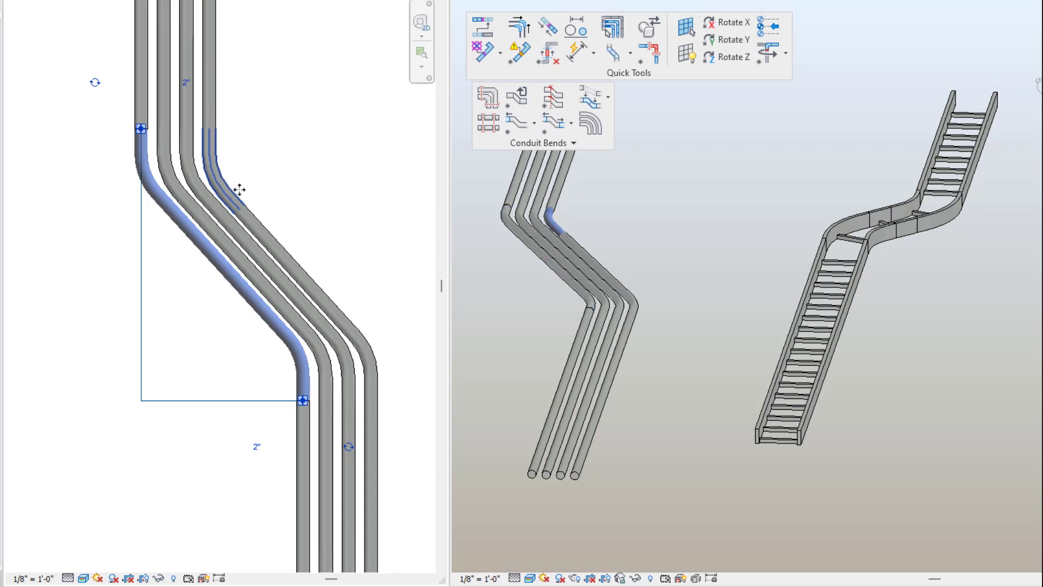
left_click(371, 344)
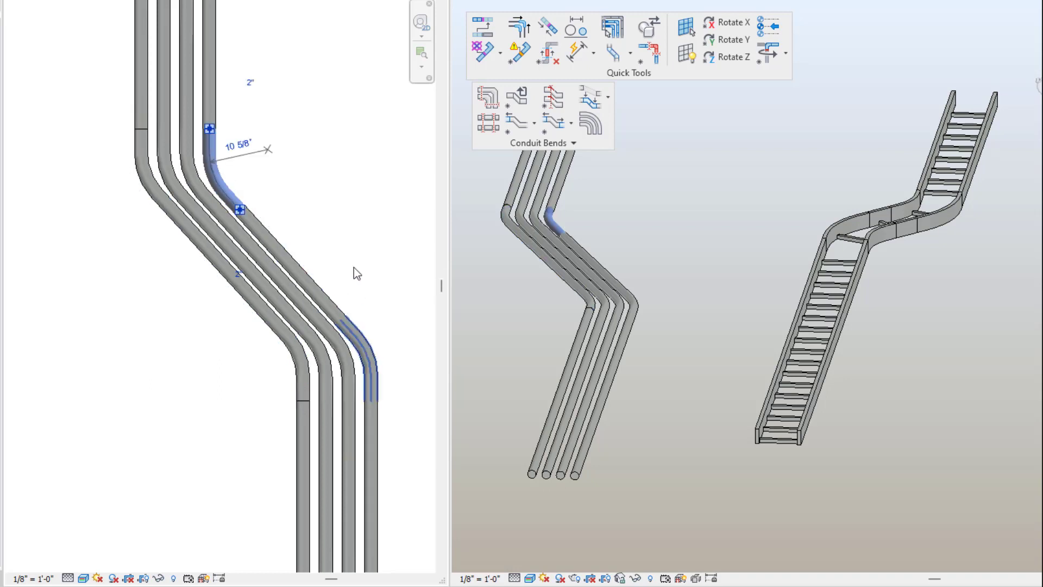
left_click(663, 161)
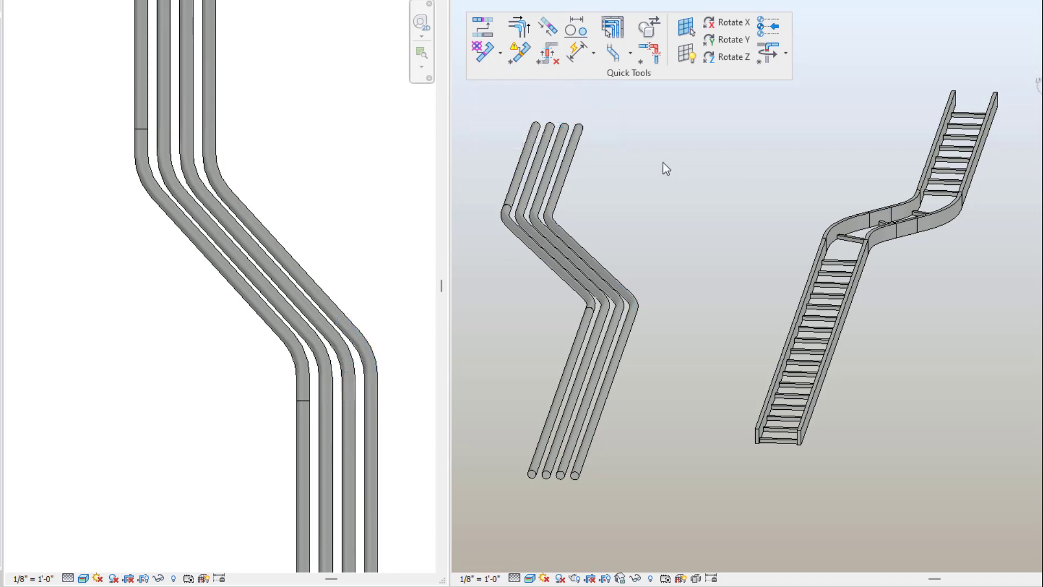
Show the Quick Tools offset list offering Insert Offset and Connect Offset
left_click(632, 53)
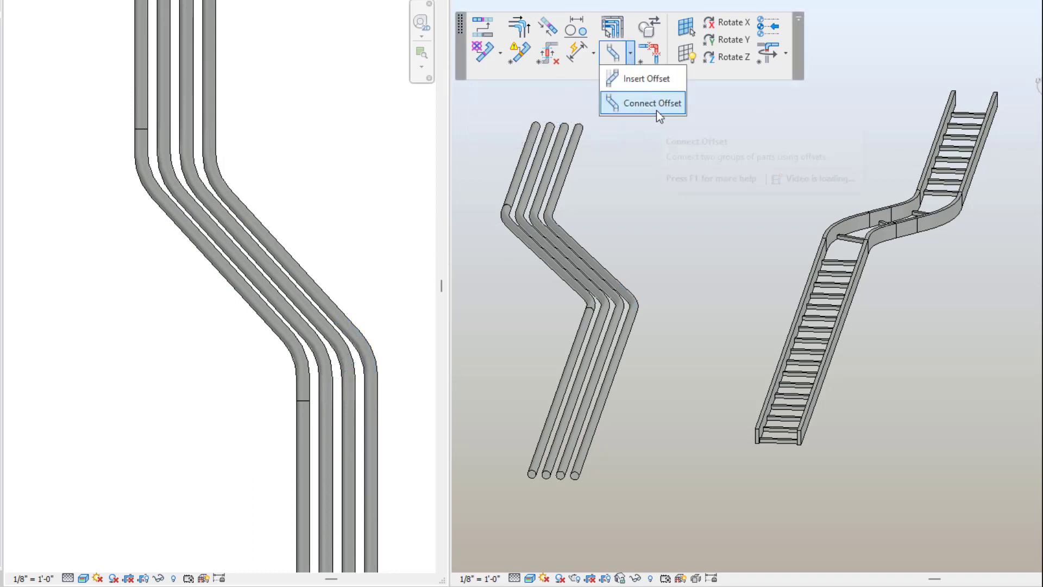